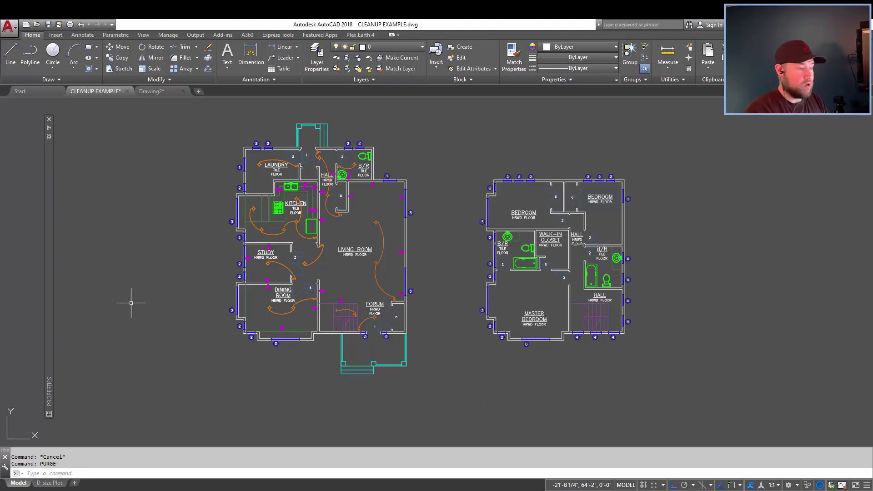
# Step: Run PURGE and move the Purge dialog clear of the floor plans
pyautogui.click(141, 285)
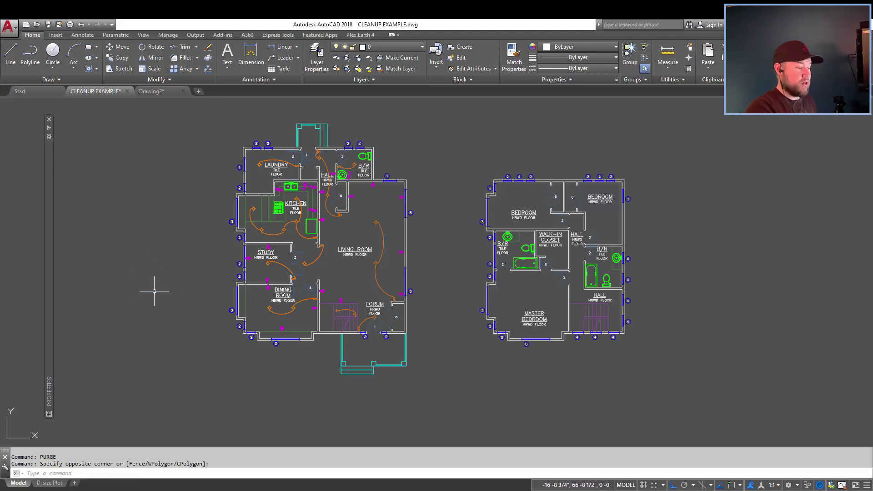
pyautogui.write('PURGE')
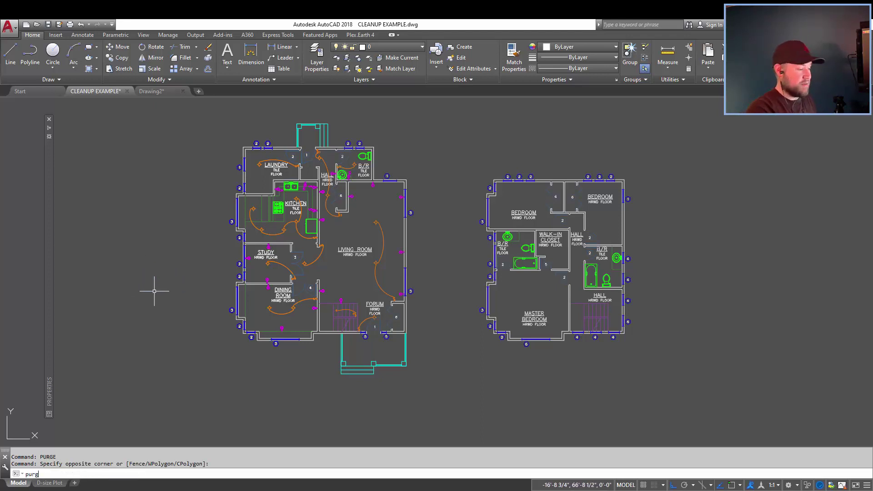
pyautogui.press('Return')
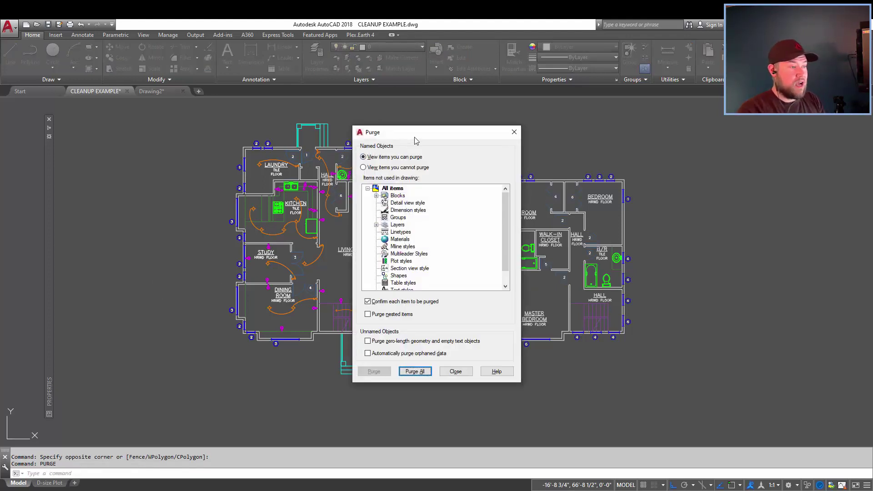
pyautogui.moveTo(413, 136)
pyautogui.mouseDown()
pyautogui.moveTo(213, 96)
pyautogui.moveTo(142, 116)
pyautogui.mouseUp()
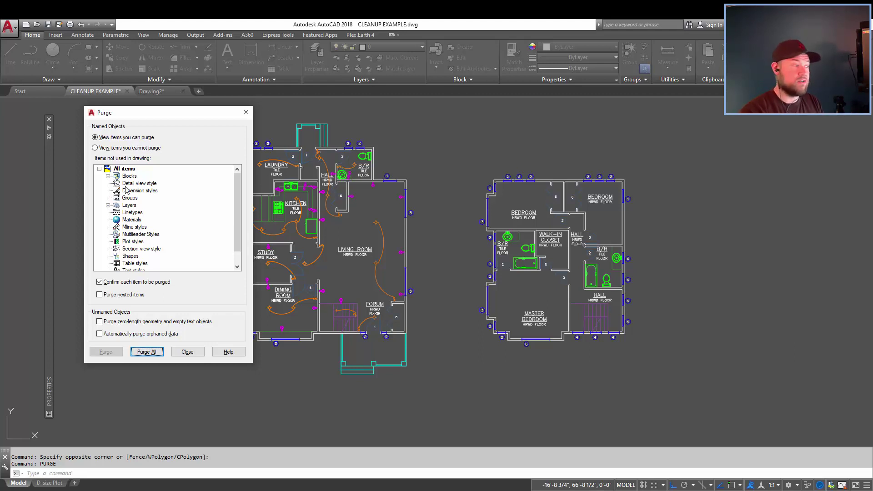
pyautogui.moveTo(144, 112); pyautogui.dragTo(210, 125)
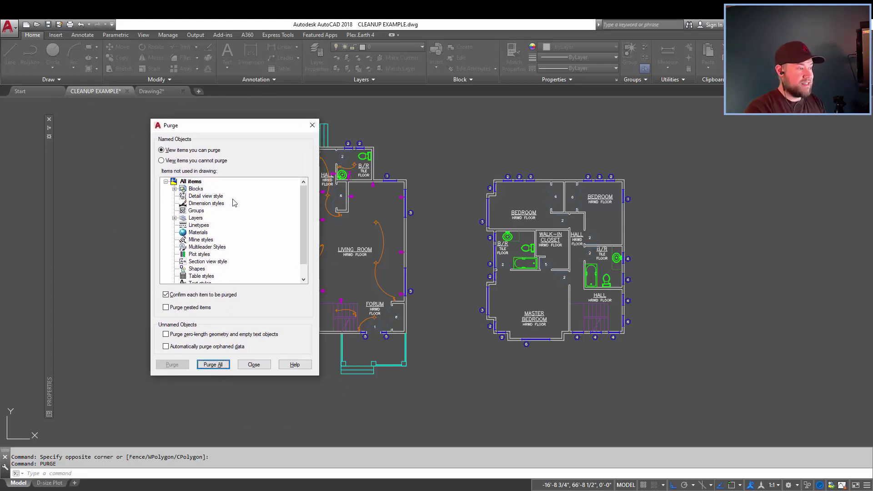
pyautogui.scroll(-1, 232, 274)
pyautogui.scroll(1, 227, 265)
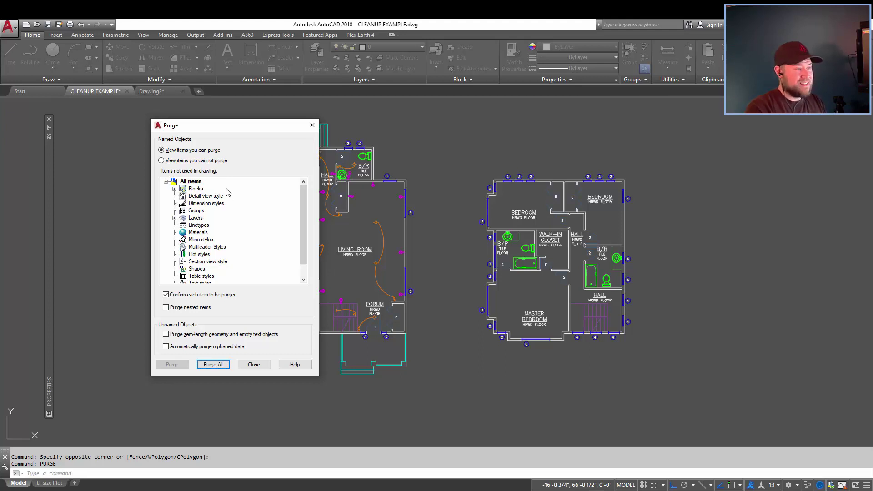
pyautogui.click(174, 189)
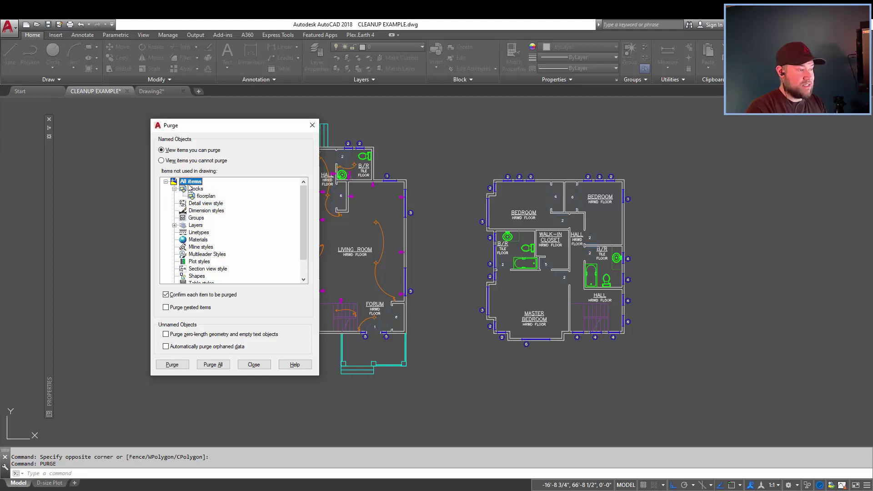
pyautogui.click(174, 189)
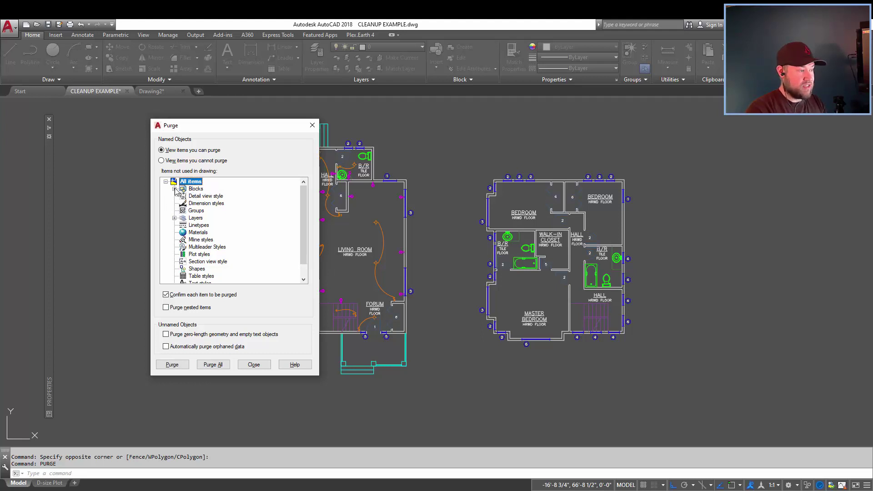
pyautogui.click(174, 217)
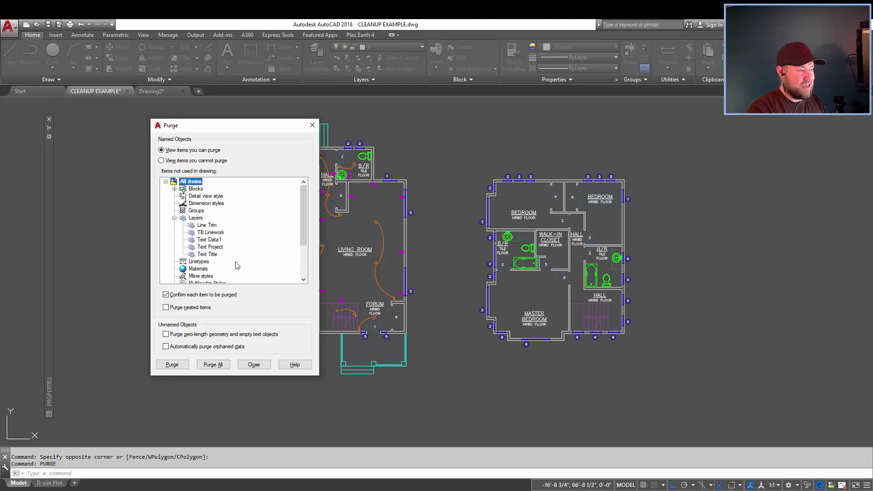
pyautogui.click(175, 218)
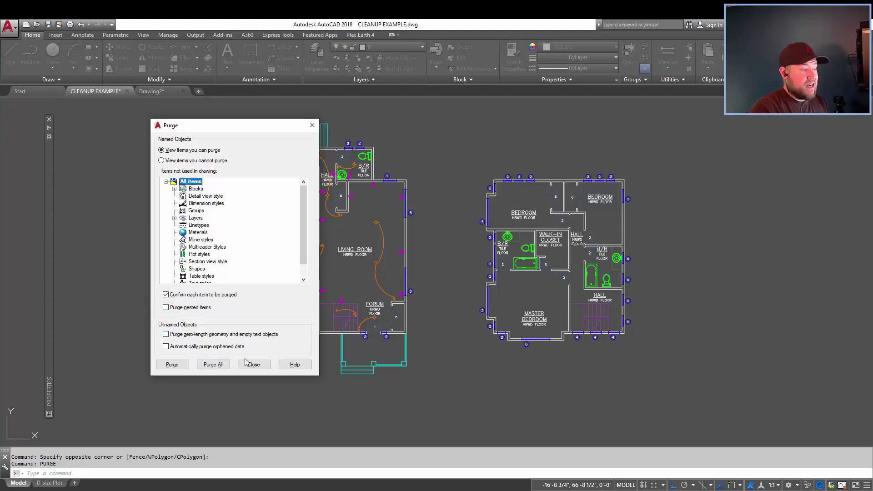
# Step: Purge all unused items, including zero-length geometry and orphaned data, then close the Purge dialog
pyautogui.click(168, 335)
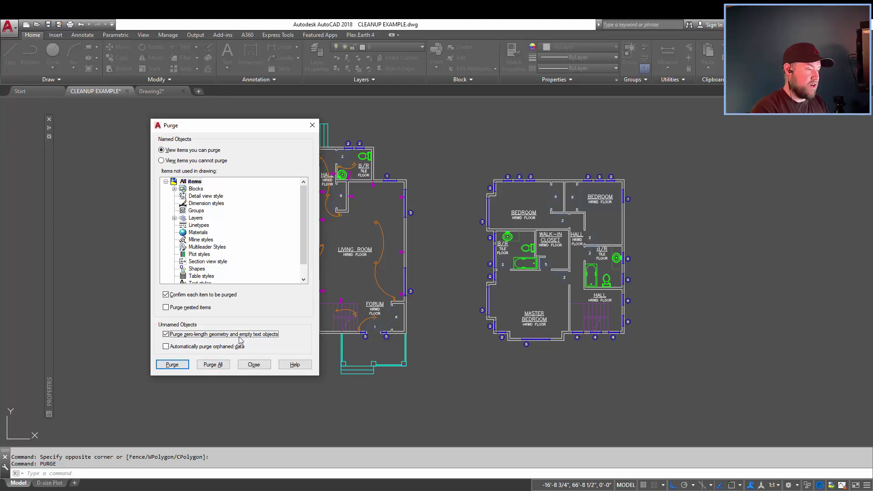
pyautogui.click(167, 347)
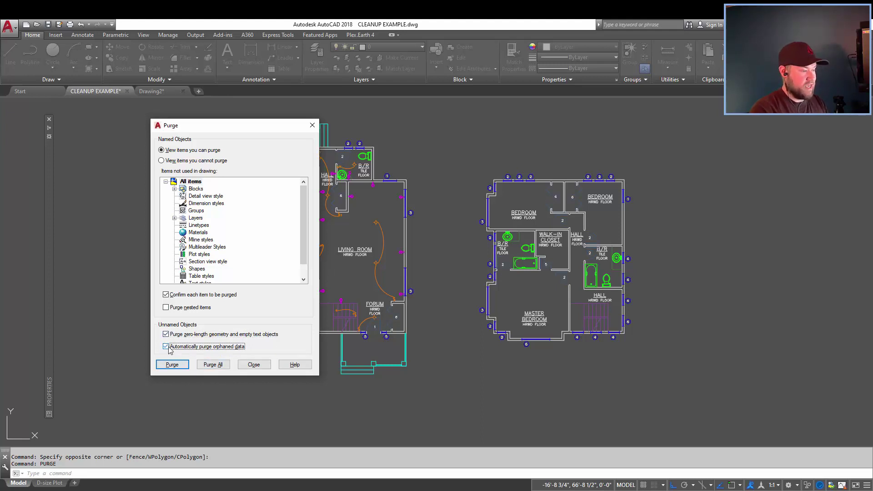
pyautogui.click(213, 364)
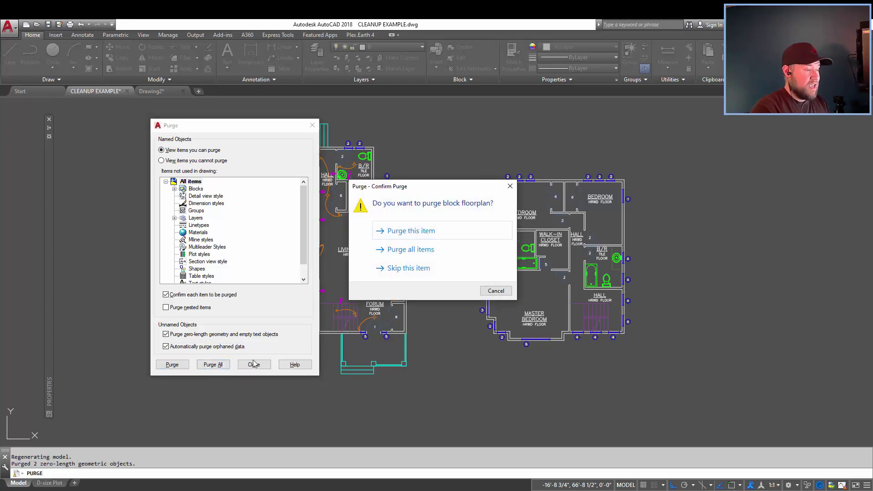
pyautogui.moveTo(417, 187); pyautogui.dragTo(380, 153)
pyautogui.click(369, 216)
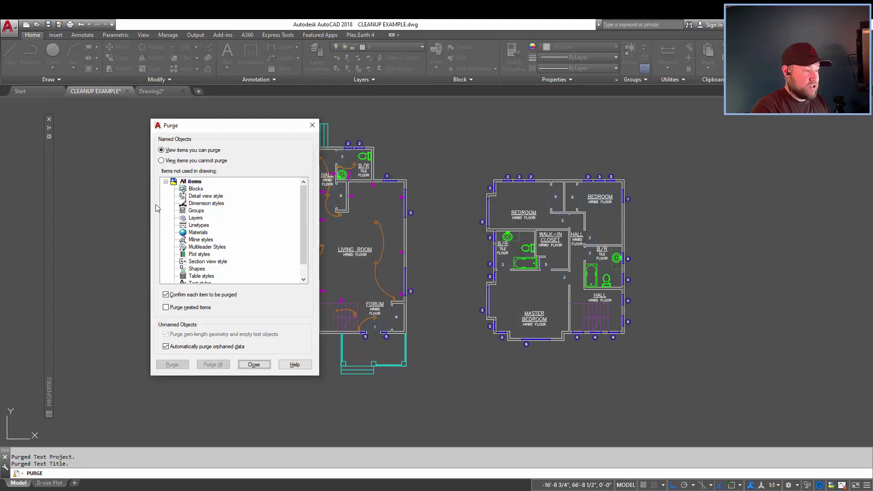
pyautogui.click(257, 364)
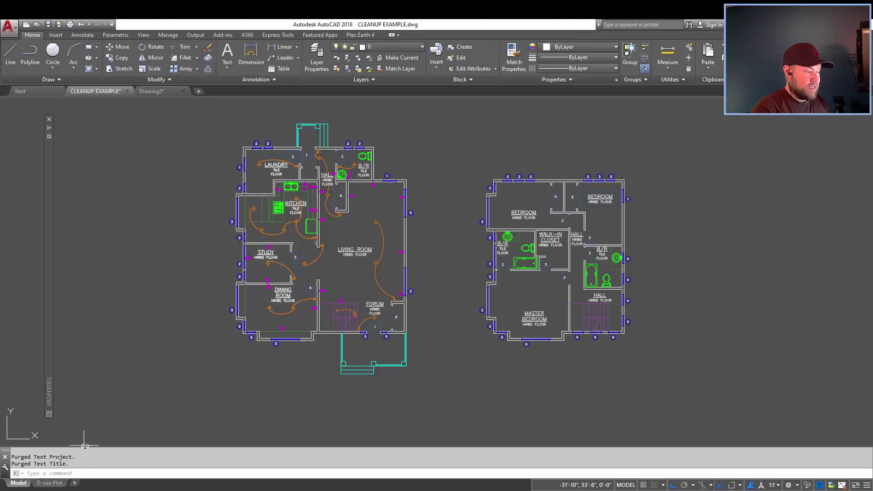
# Step: Expand the command history with F2 and resize it to review the purged items
pyautogui.press('F2')
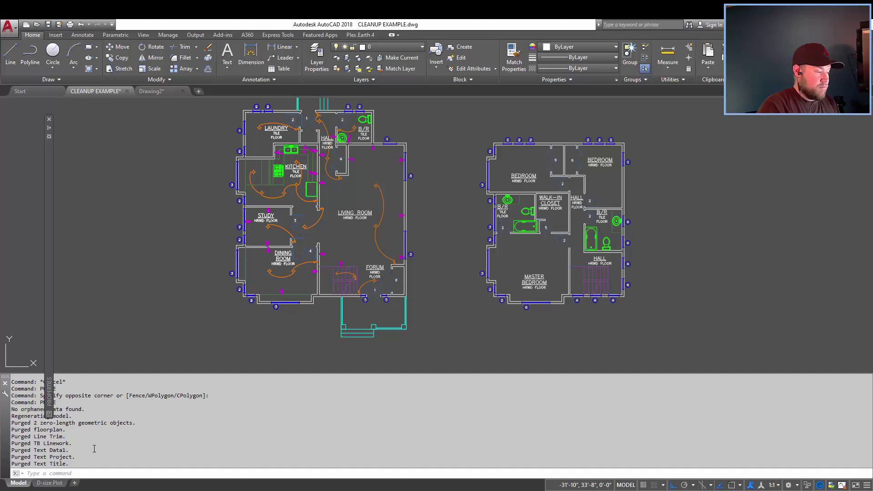
pyautogui.moveTo(131, 373); pyautogui.dragTo(130, 424)
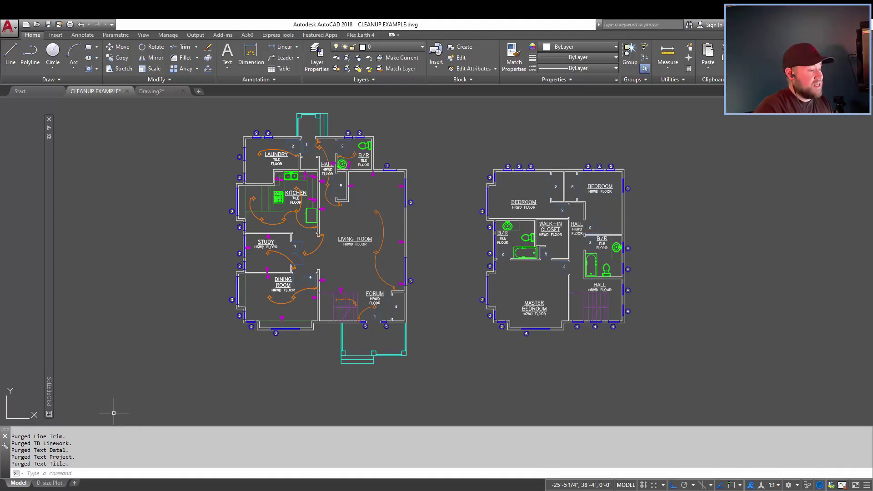
pyautogui.moveTo(65, 221)
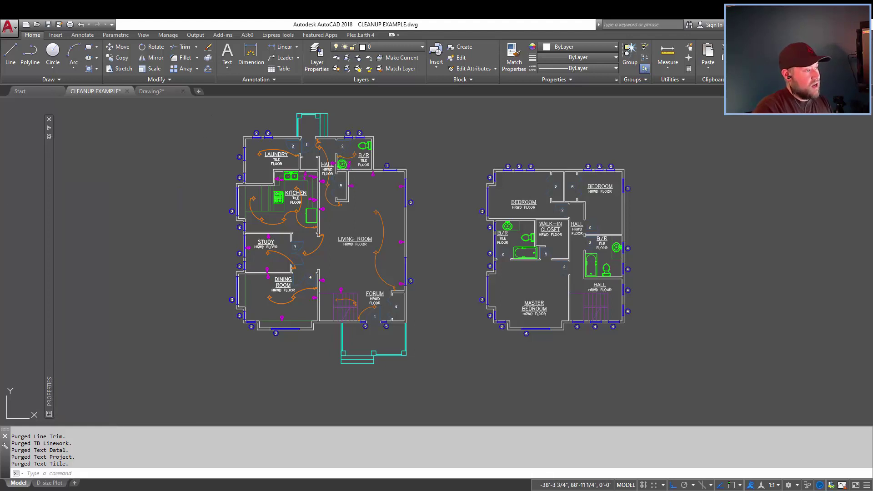
pyautogui.press('Escape')
pyautogui.press('Escape')
pyautogui.press('Escape')
pyautogui.click(137, 181)
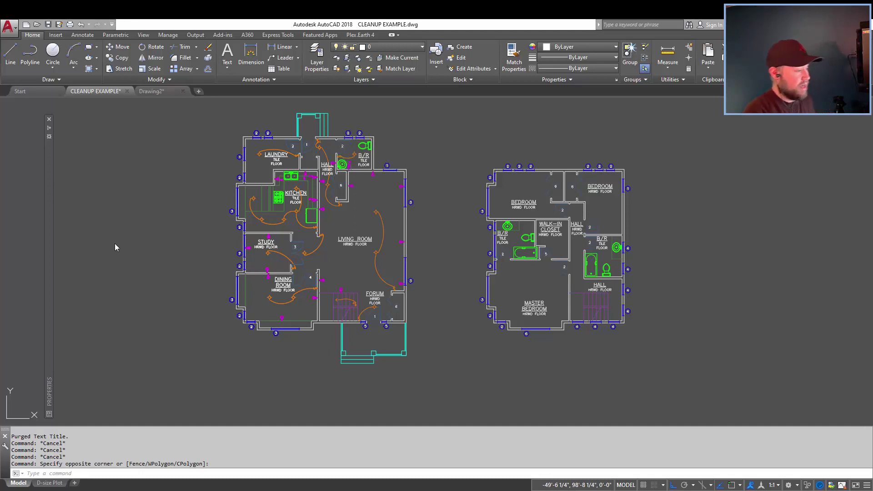
# Step: Start OVERKILL and select all 334 objects to reach the Delete Duplicate Objects settings
pyautogui.write('overk')
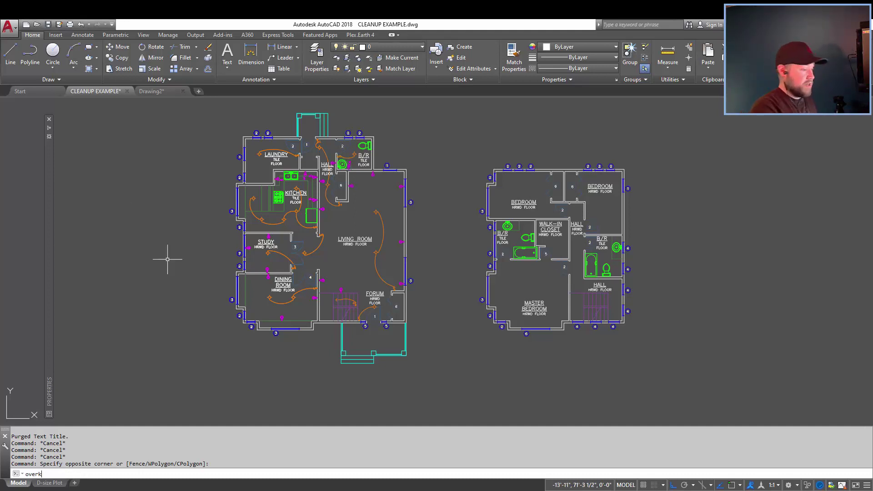
pyautogui.write('ill')
pyautogui.press('Return')
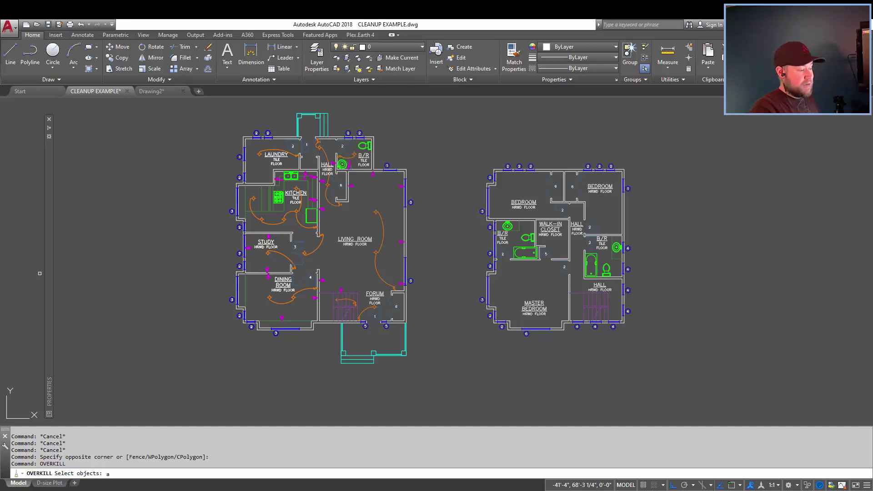
pyautogui.write('ll')
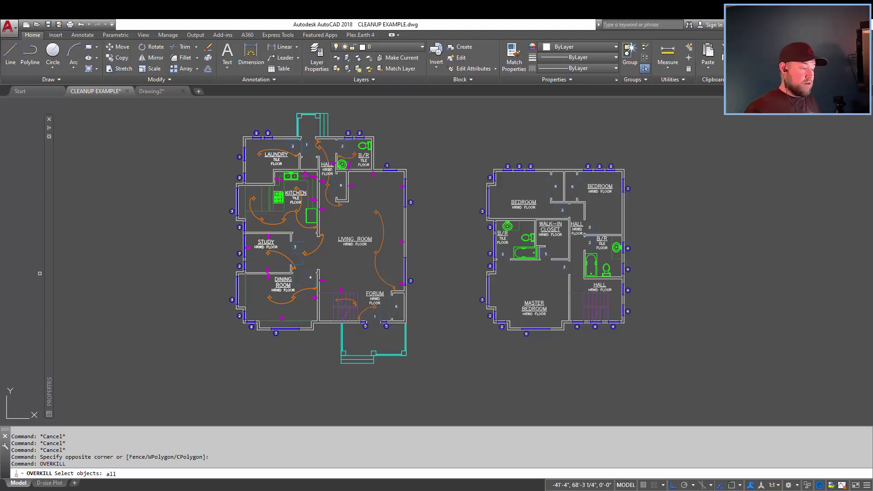
pyautogui.press('Return')
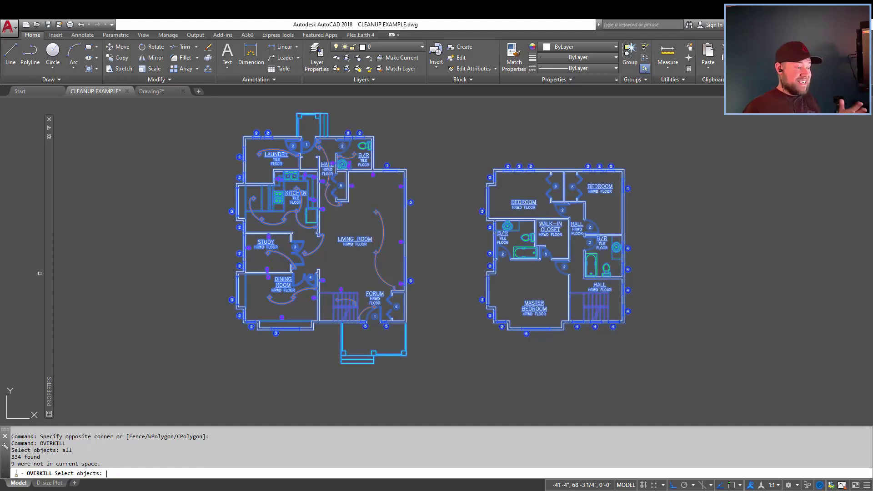
pyautogui.press('Return')
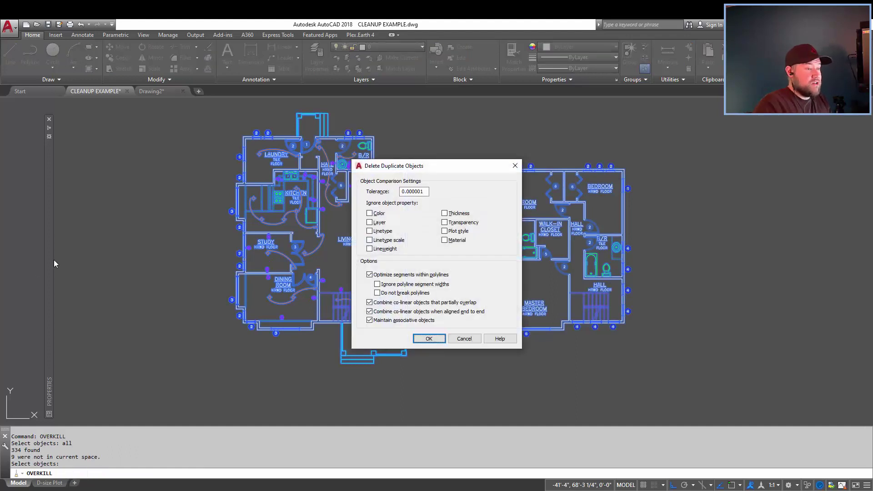
# Step: Enable Ignore Color in Delete Duplicate Objects, keeping the tolerance at 0.000001
pyautogui.moveTo(406, 165)
pyautogui.mouseDown()
pyautogui.moveTo(226, 99)
pyautogui.moveTo(77, 109)
pyautogui.mouseUp()
pyautogui.moveTo(152, 109); pyautogui.dragTo(166, 123)
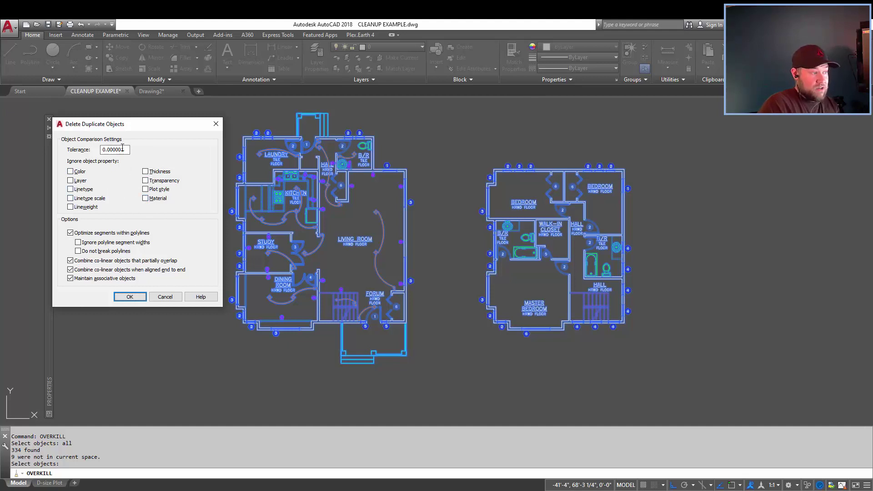
pyautogui.moveTo(125, 149); pyautogui.dragTo(107, 150)
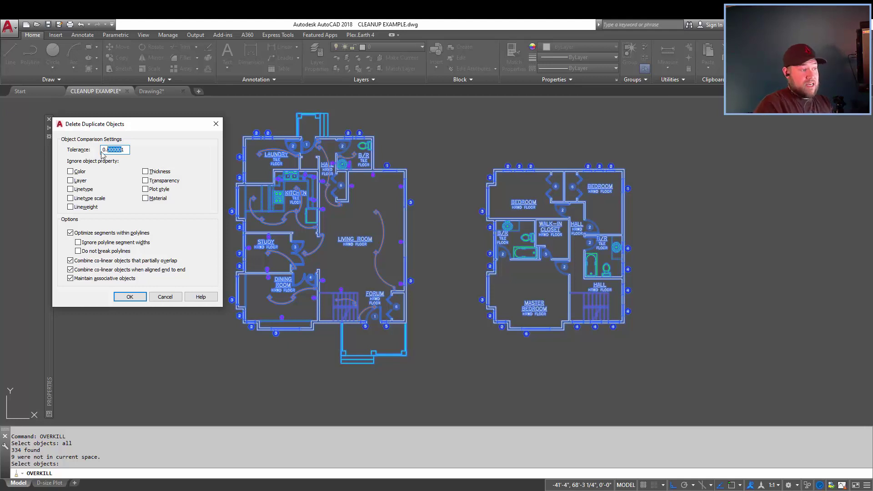
pyautogui.click(119, 172)
pyautogui.click(128, 151)
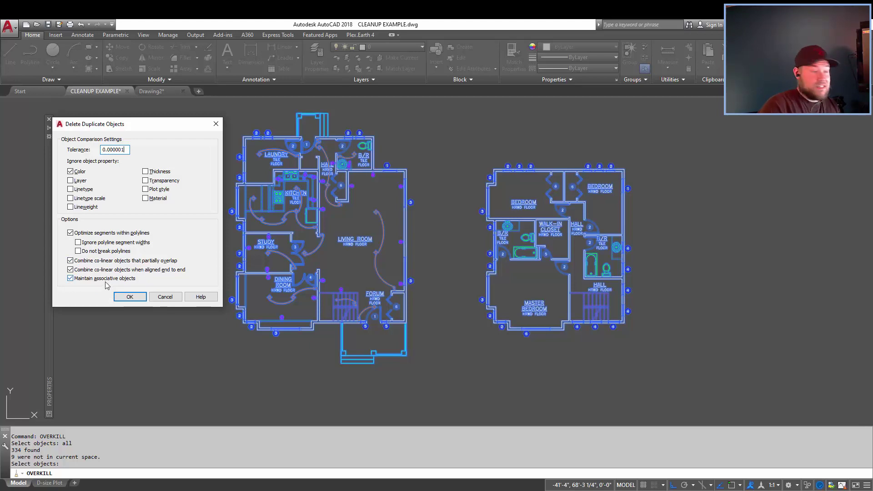
pyautogui.click(129, 297)
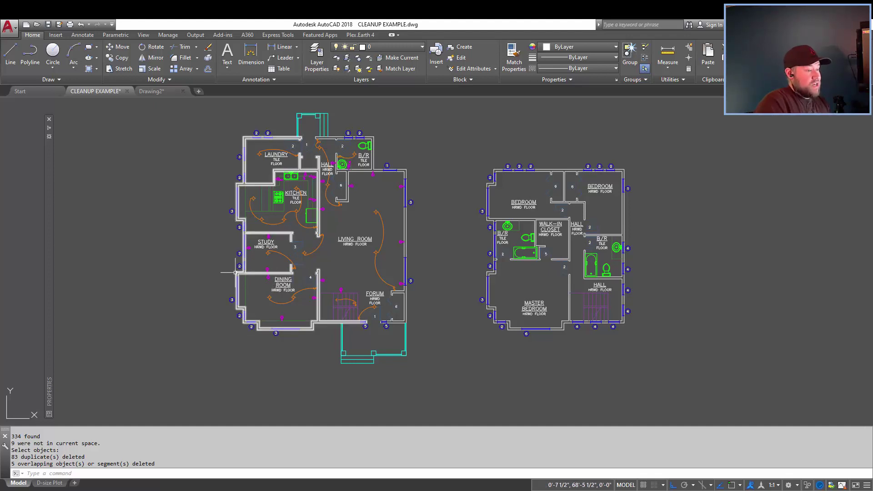
pyautogui.moveTo(49, 136)
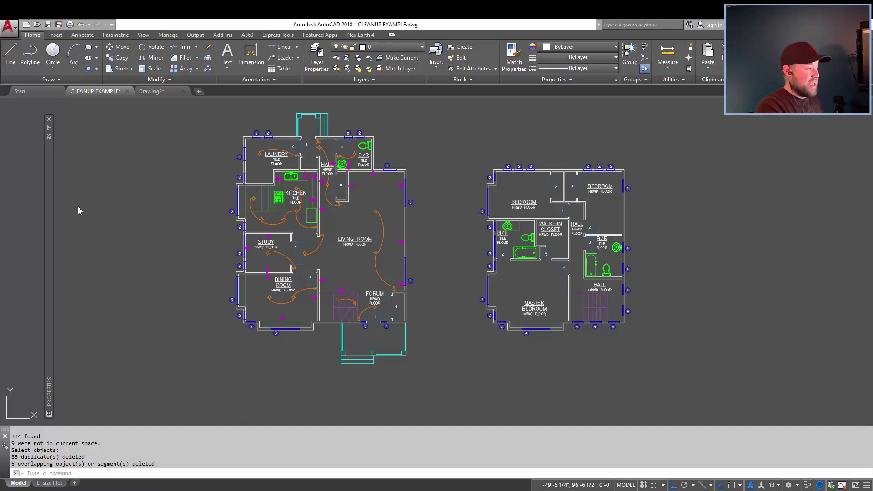
pyautogui.click(129, 473)
# Step: Cancel the started audit and set the AUDITCTL variable to 1
pyautogui.write('audit')
pyautogui.press('Return')
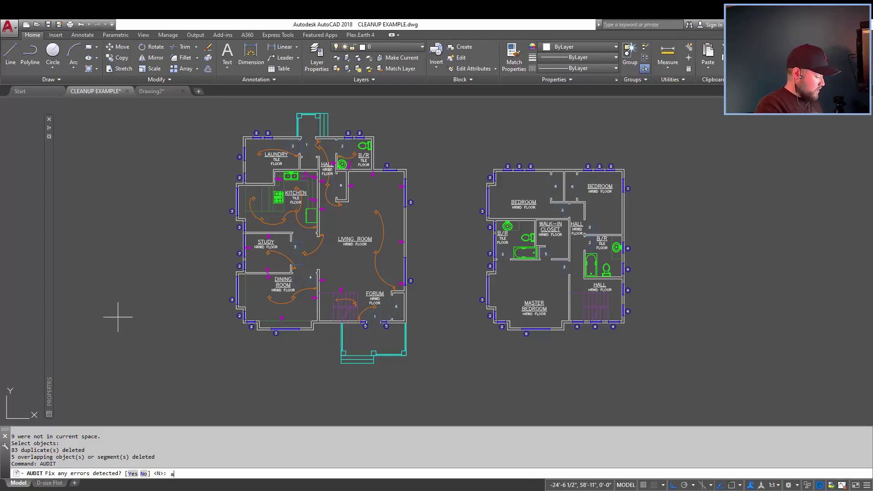
pyautogui.write('ditctl')
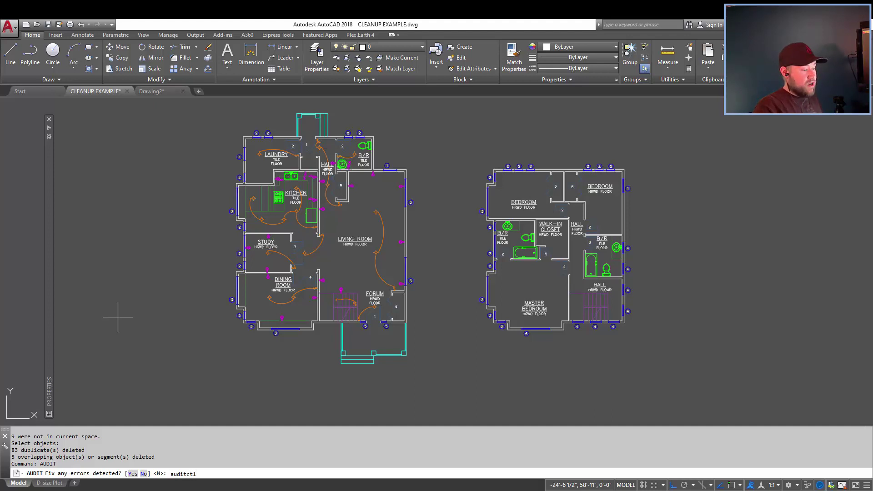
pyautogui.press('Escape')
pyautogui.press('Escape')
pyautogui.press('Escape')
pyautogui.write('a')
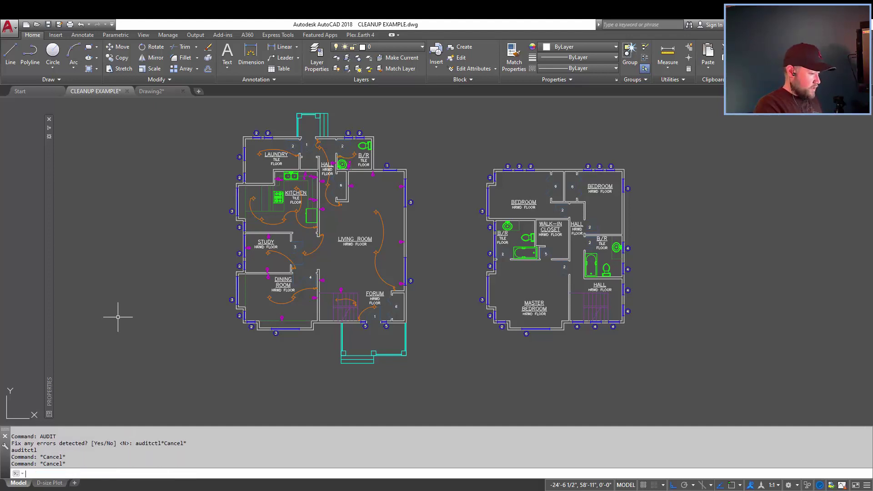
pyautogui.write('ut')
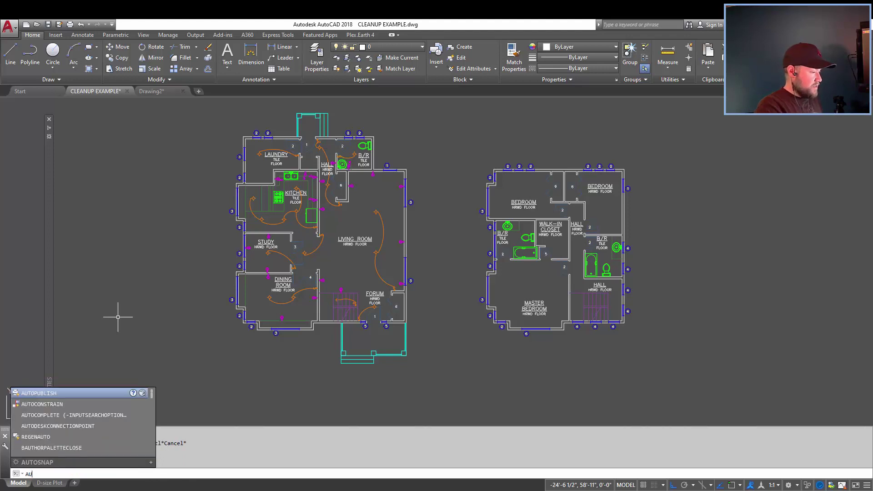
pyautogui.write('ditctl')
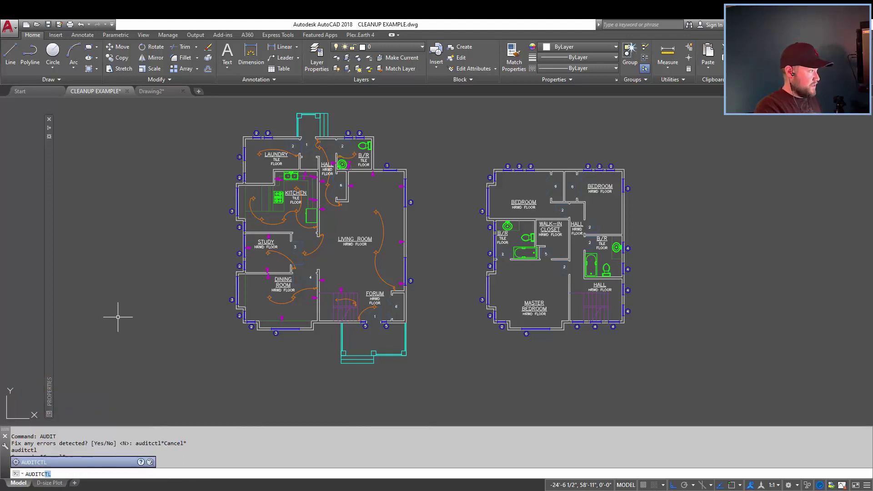
pyautogui.press('Return')
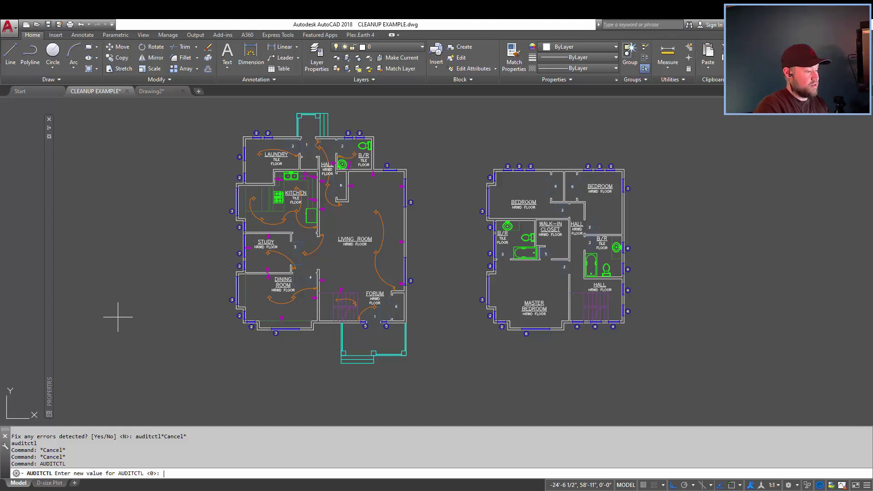
pyautogui.write('1')
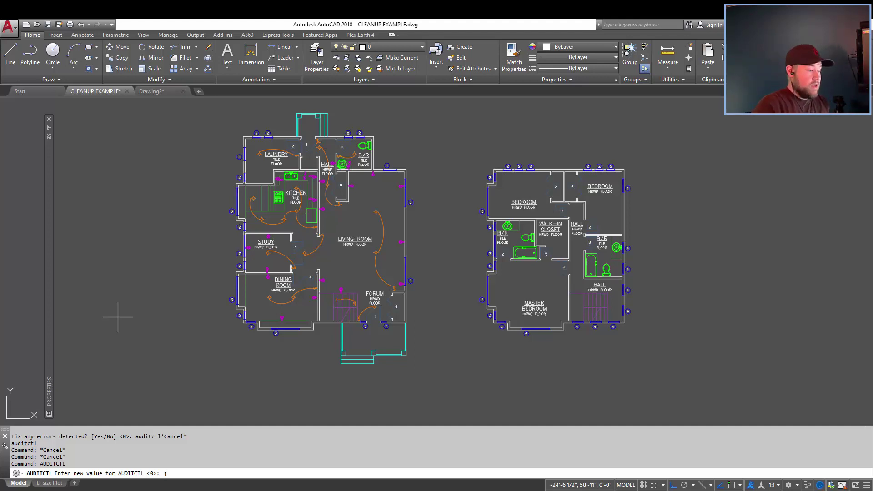
pyautogui.press('Return')
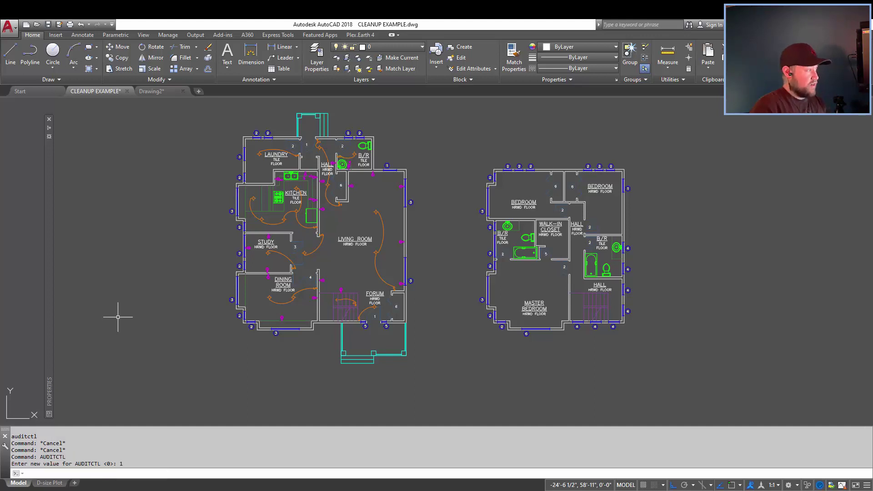
# Step: Run AUDIT with Y to fix errors, checking the header, tables and 700 objects
pyautogui.write('audit')
pyautogui.press('Return')
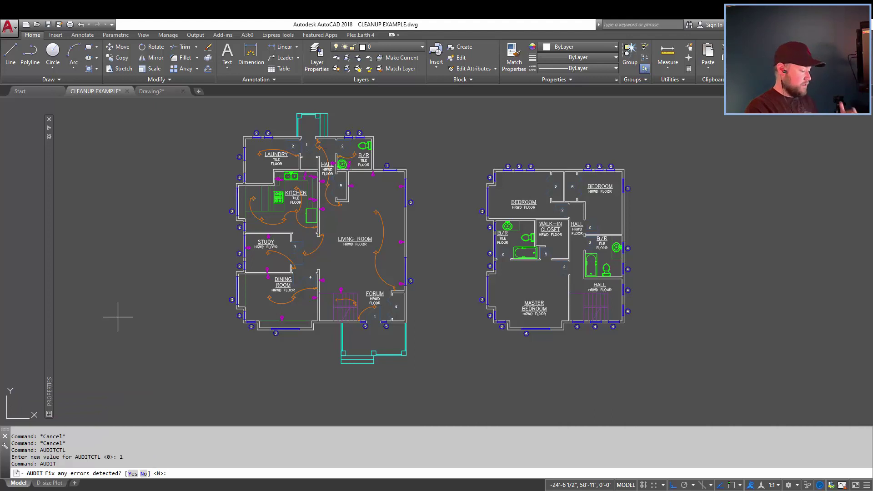
pyautogui.write('y')
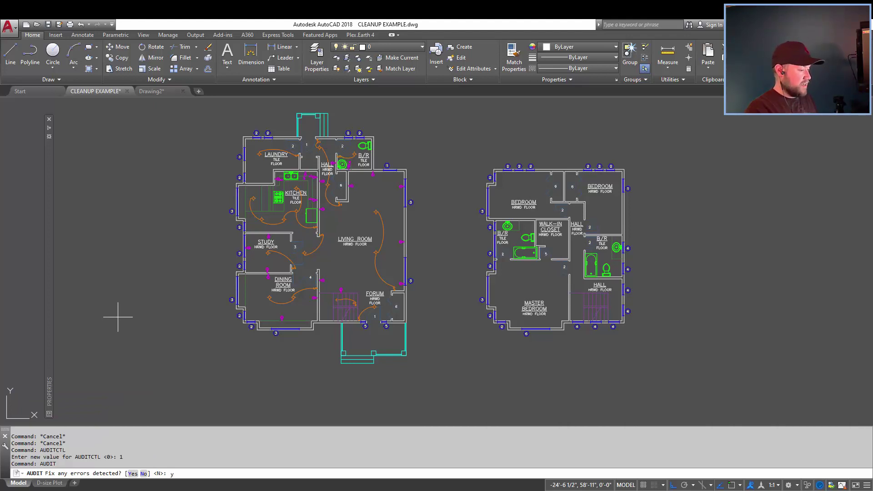
pyautogui.press('Return')
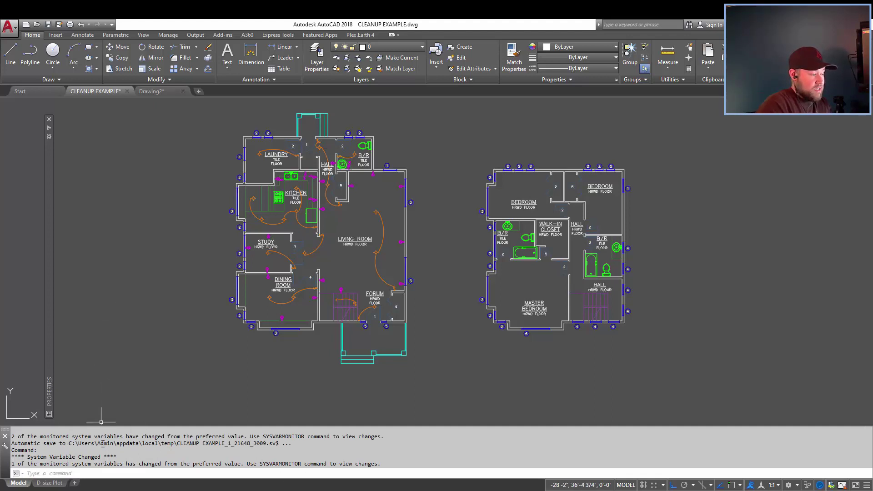
pyautogui.scroll(5, 117, 457)
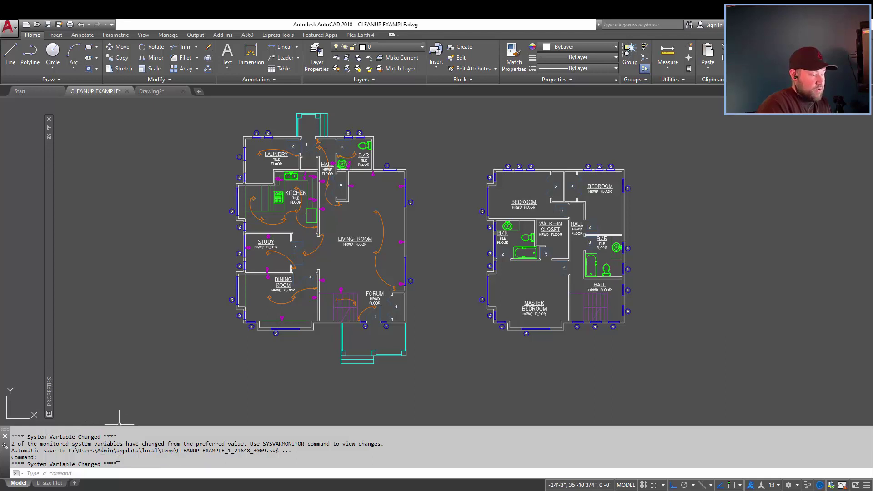
pyautogui.scroll(-5, 117, 457)
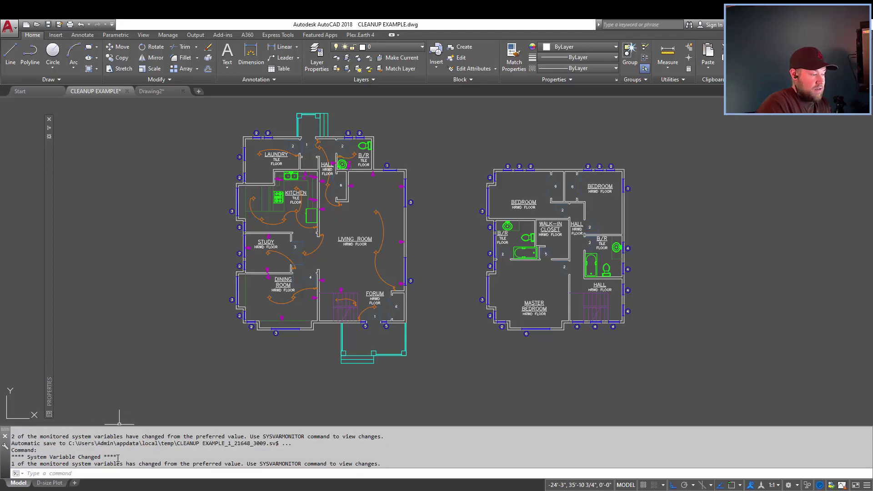